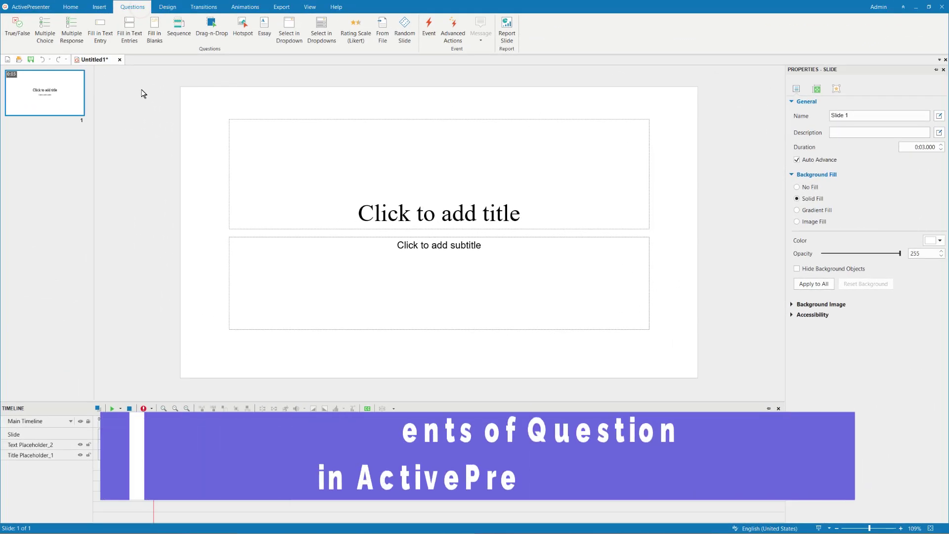
# Insert a multiple choice question slide and inspect its title, answers and question container
pyautogui.click(51, 43)
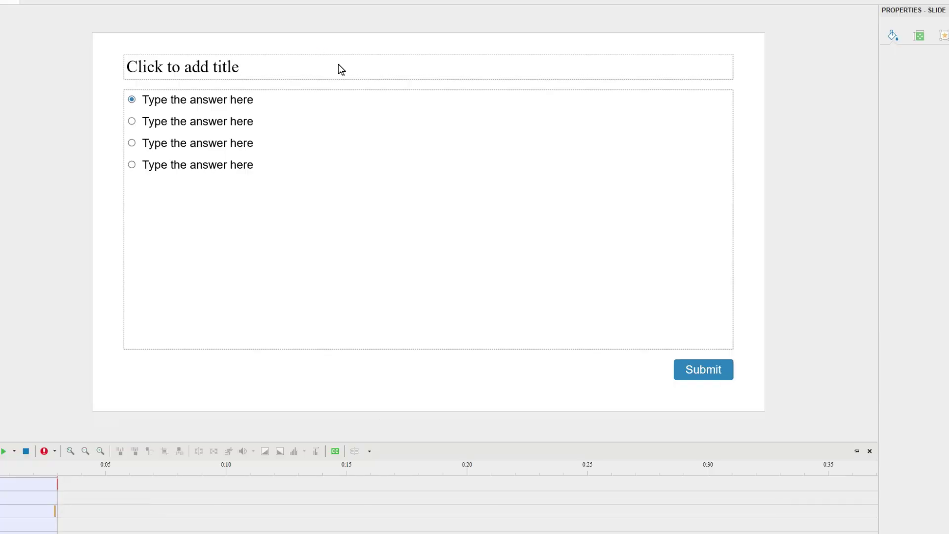
pyautogui.click(339, 64)
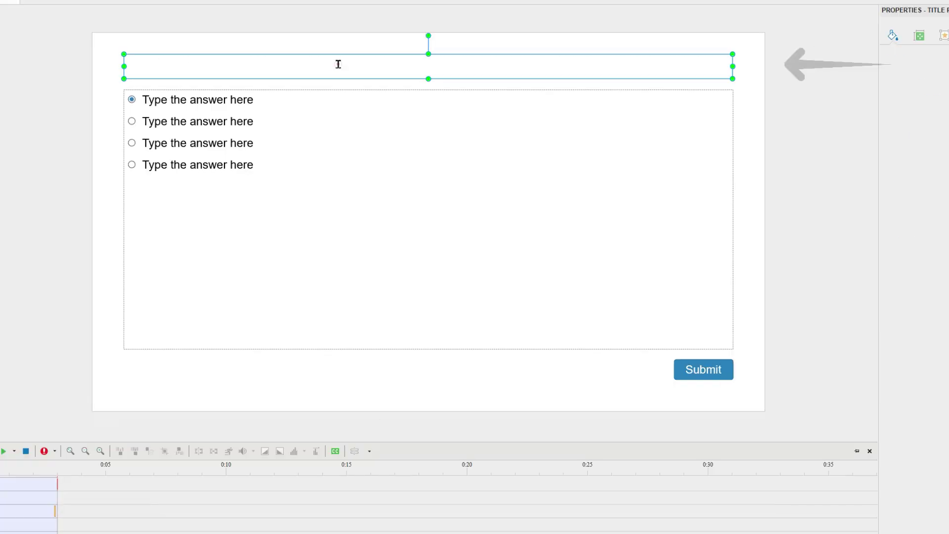
pyautogui.click(333, 120)
pyautogui.click(334, 122)
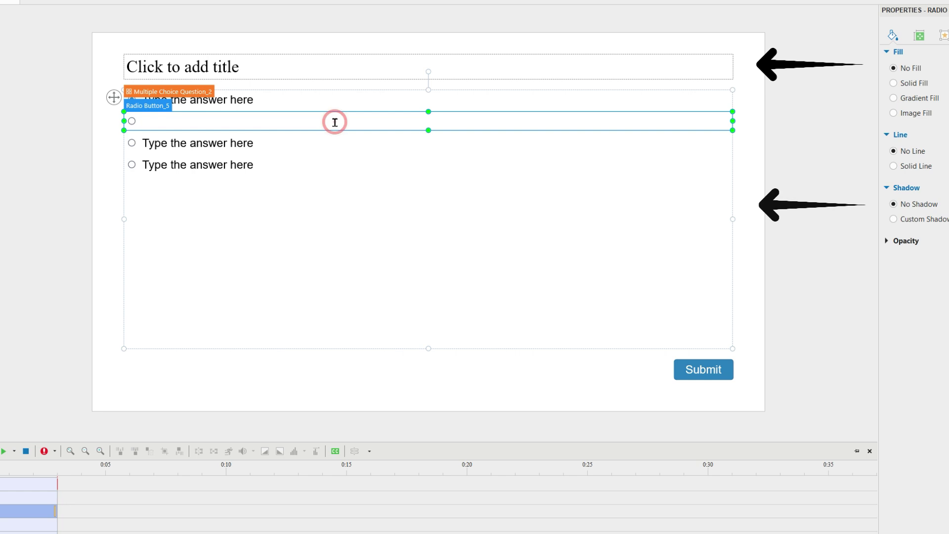
pyautogui.click(345, 281)
# Review the Submit button and the question's Interactivity settings, then view the Feedback Master layouts
pyautogui.click(730, 370)
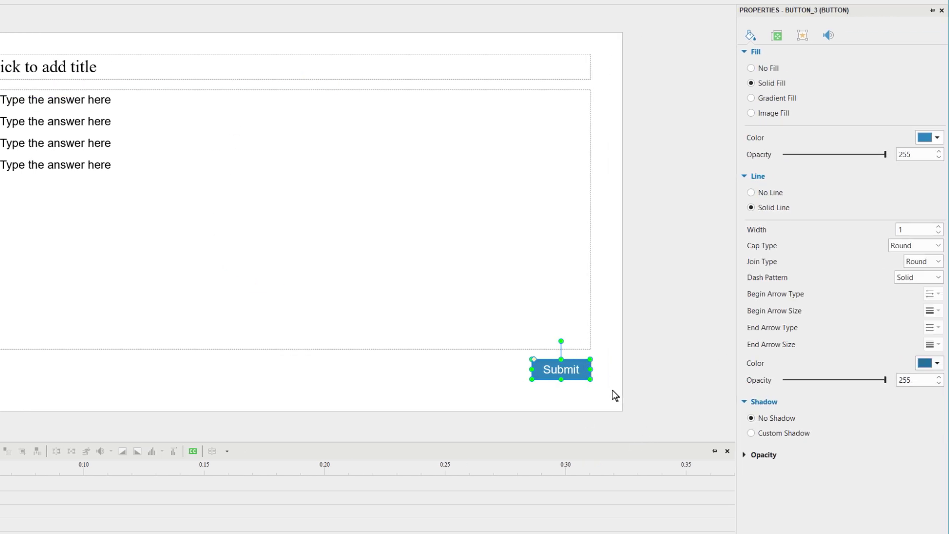
pyautogui.click(586, 292)
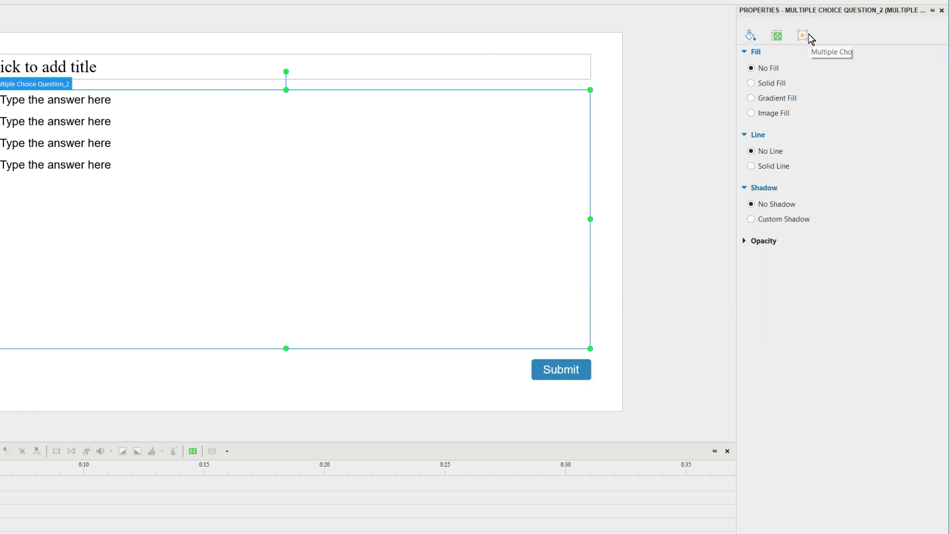
pyautogui.click(802, 35)
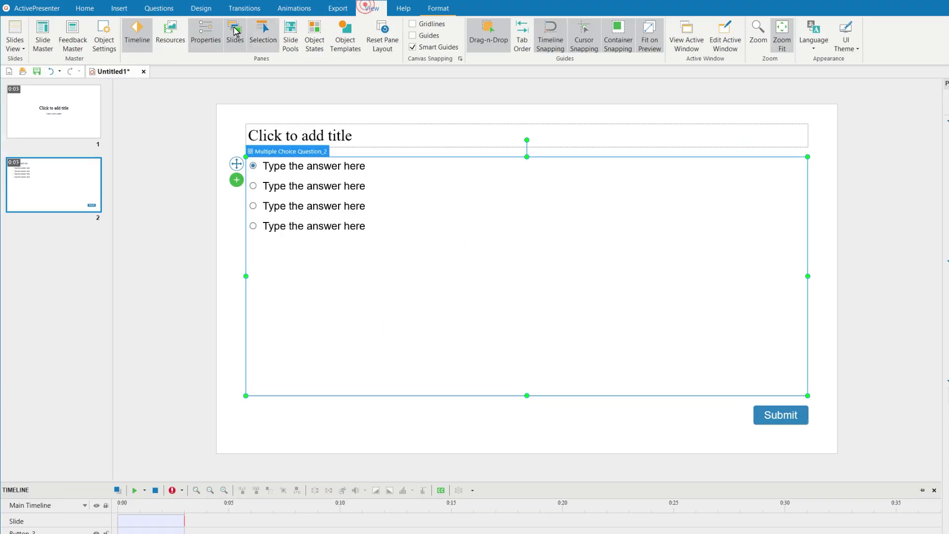
pyautogui.click(73, 39)
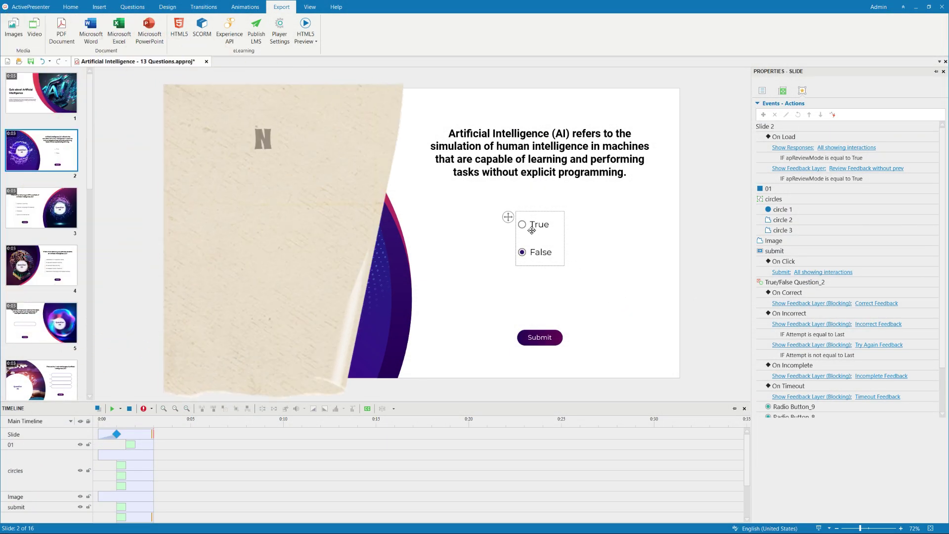
# Set True as the correct answer to the Question 01 true/false statement about AI
pyautogui.doubleClick(525, 229)
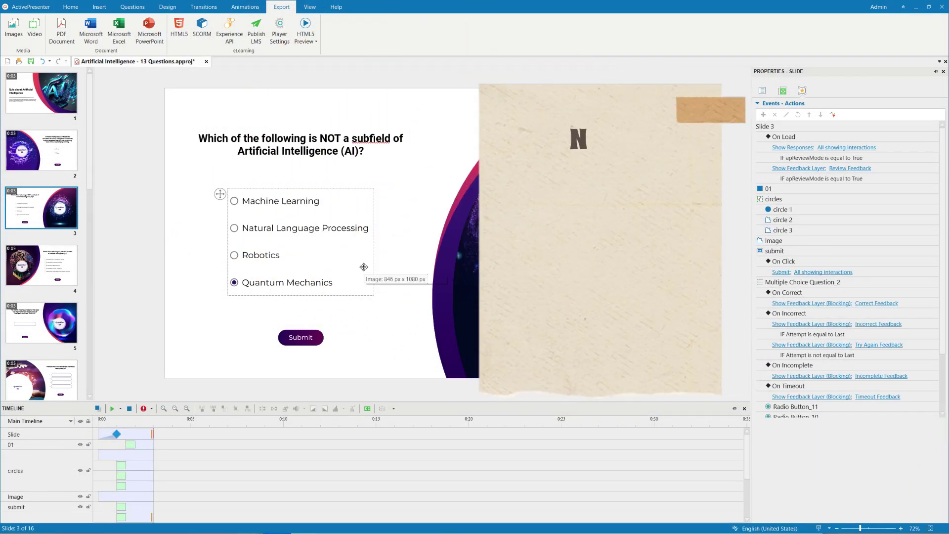
# Select the slide 4 multiple response question, keeping its first four AI benefits ticked as correct
pyautogui.click(363, 267)
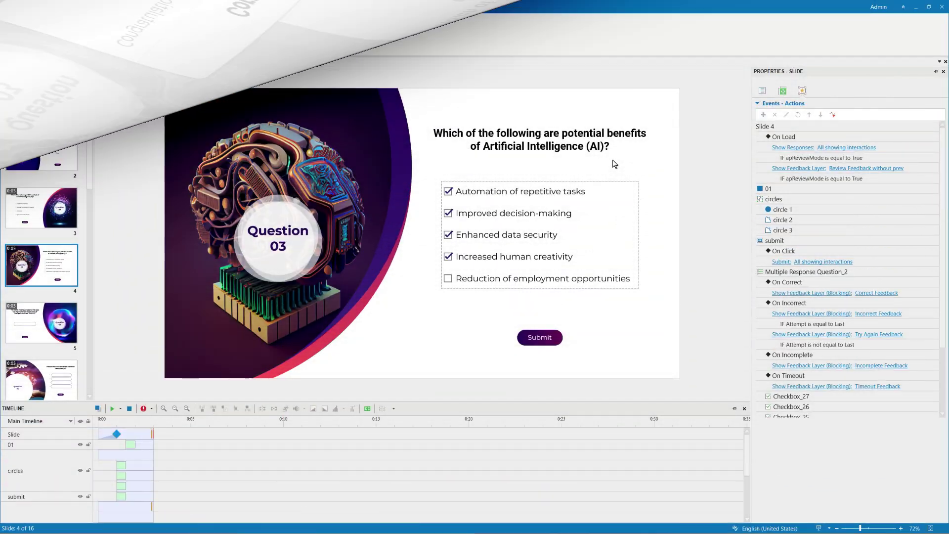
pyautogui.click(449, 279)
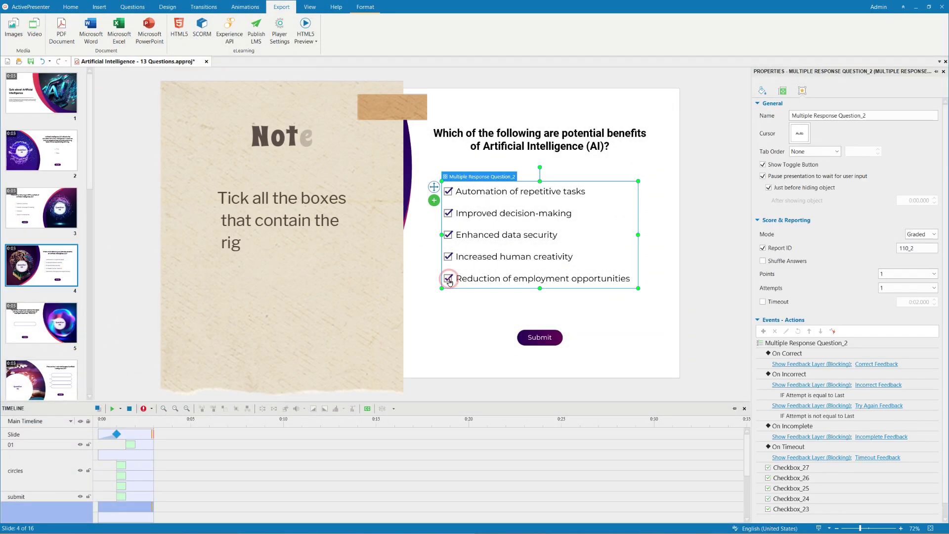
pyautogui.click(449, 280)
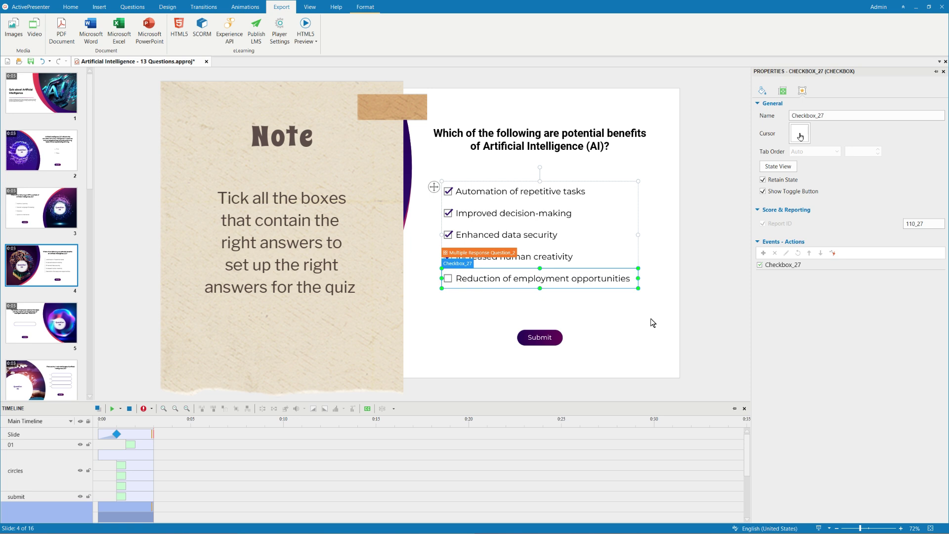
pyautogui.click(656, 277)
pyautogui.click(634, 262)
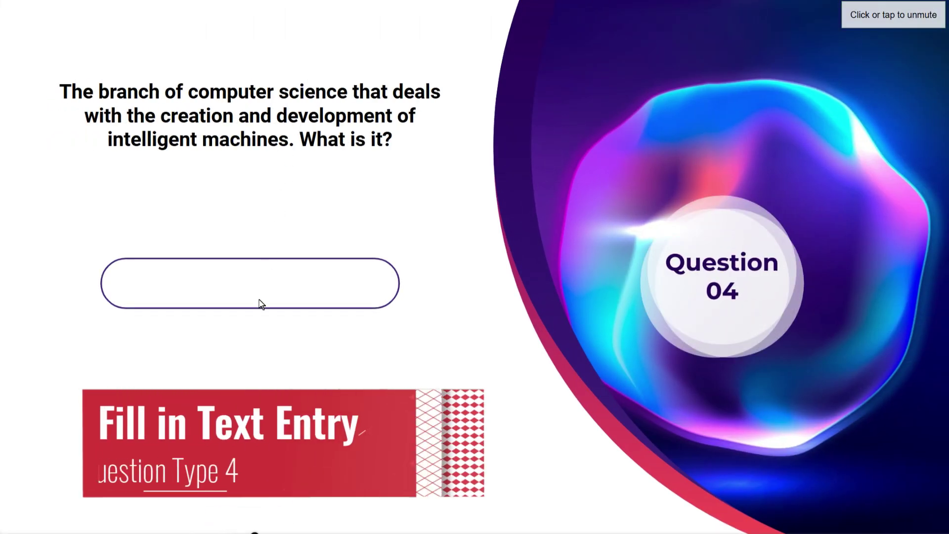
# Select the Question 04 text entry box and review its correct values, AI and Artificial Intelligence
pyautogui.click(304, 282)
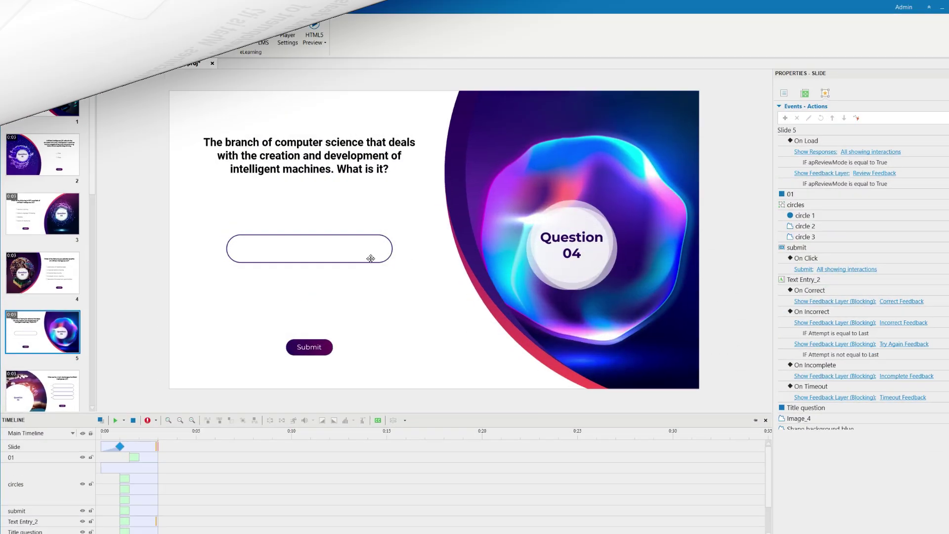
pyautogui.click(370, 258)
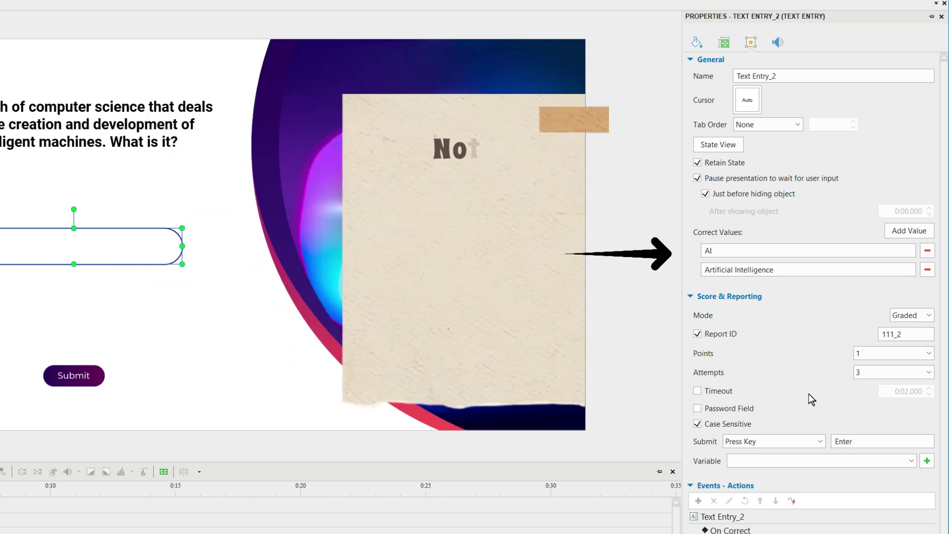
pyautogui.scroll(-3, 808, 393)
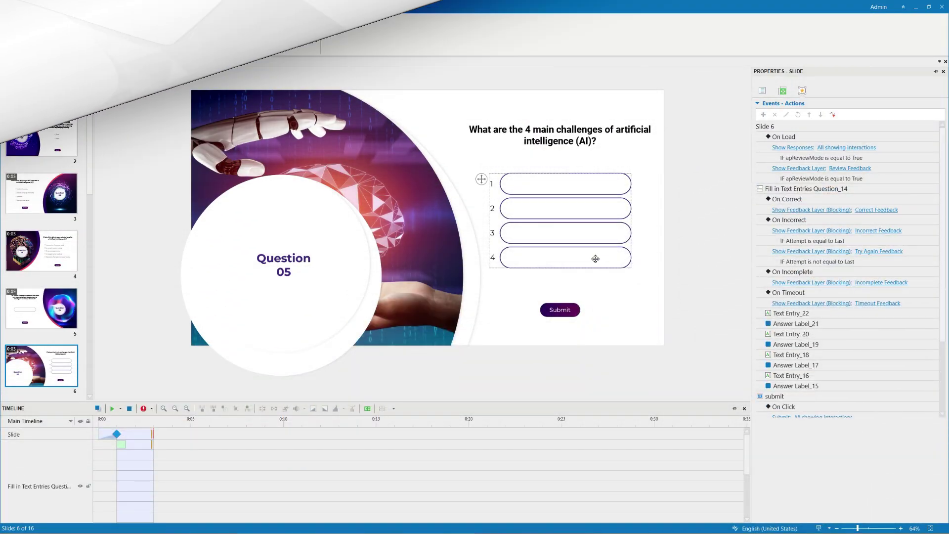
# Check the three answer fields' correct values: Data, Computational power and Interpretability
pyautogui.click(618, 191)
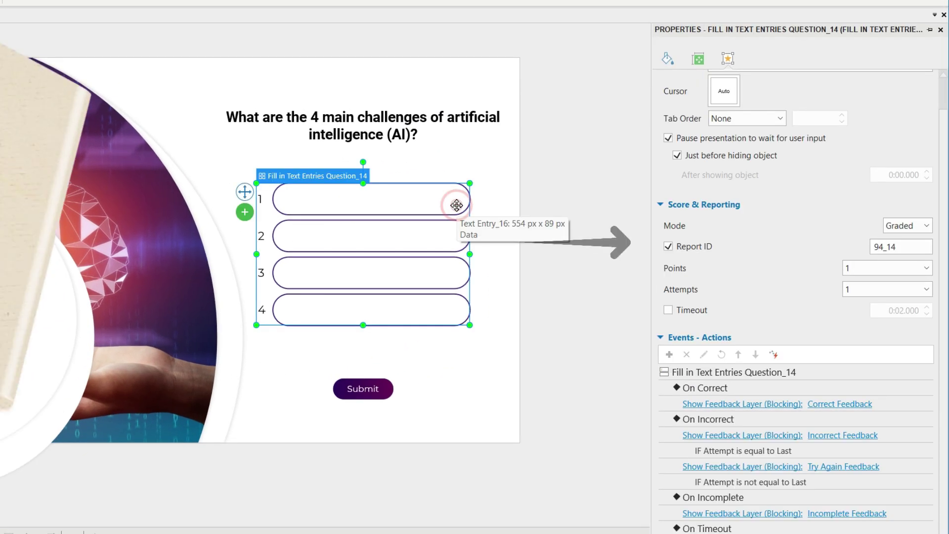
pyautogui.click(434, 203)
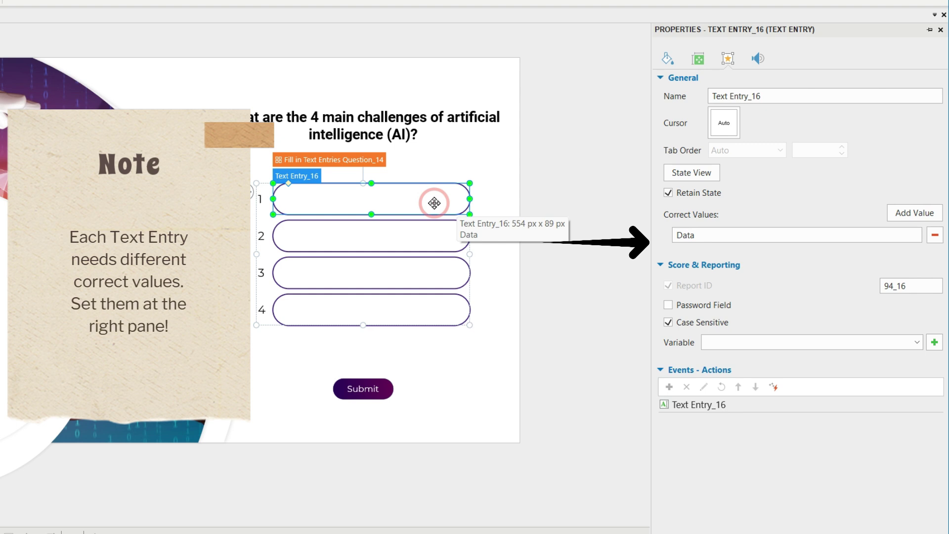
pyautogui.click(421, 236)
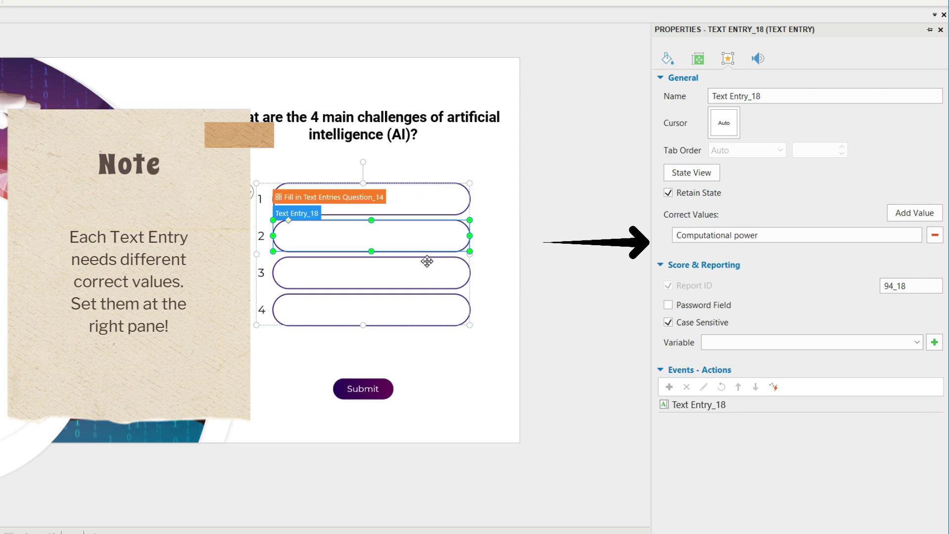
pyautogui.click(428, 273)
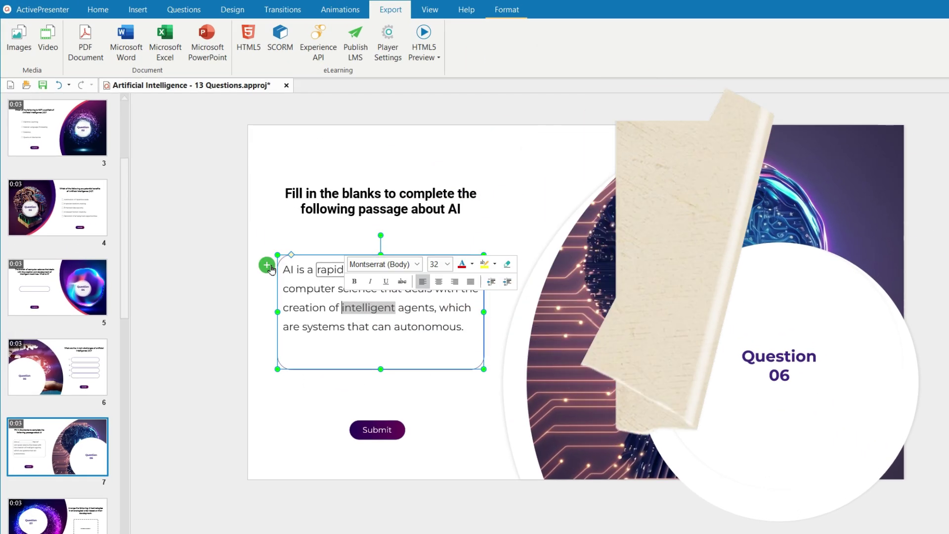
# Select the word 'autonomous' in the Question 06 passage and set it as a blank
pyautogui.click(192, 191)
pyautogui.click(215, 208)
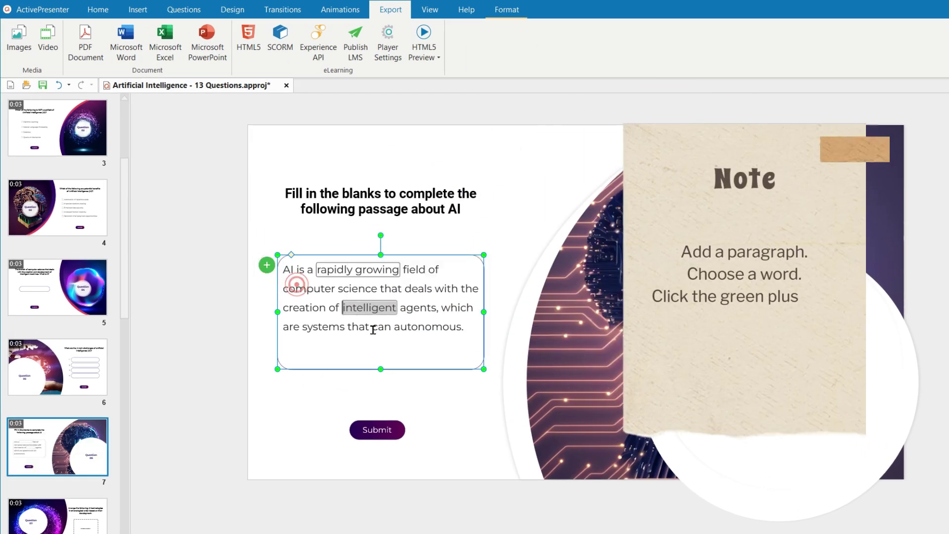
pyautogui.doubleClick(416, 327)
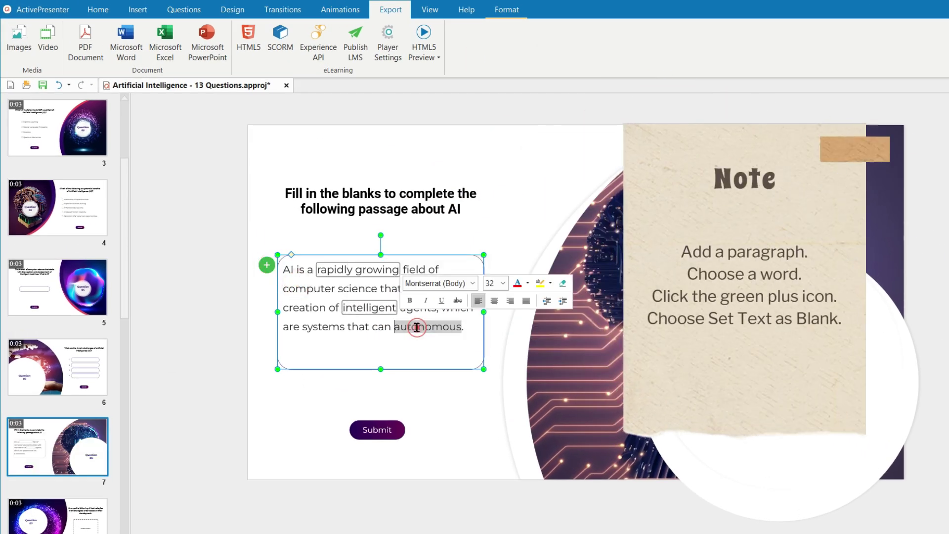
pyautogui.click(267, 266)
pyautogui.click(295, 289)
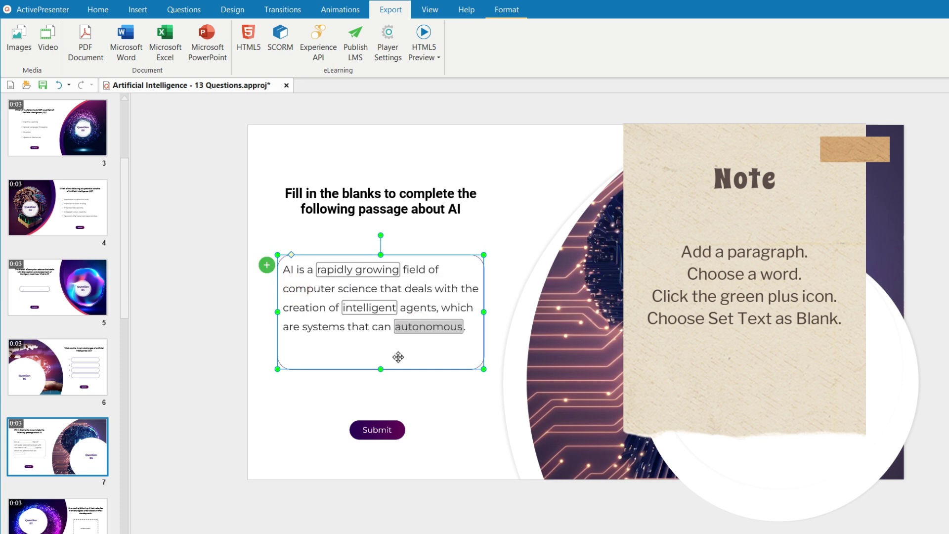
pyautogui.click(446, 361)
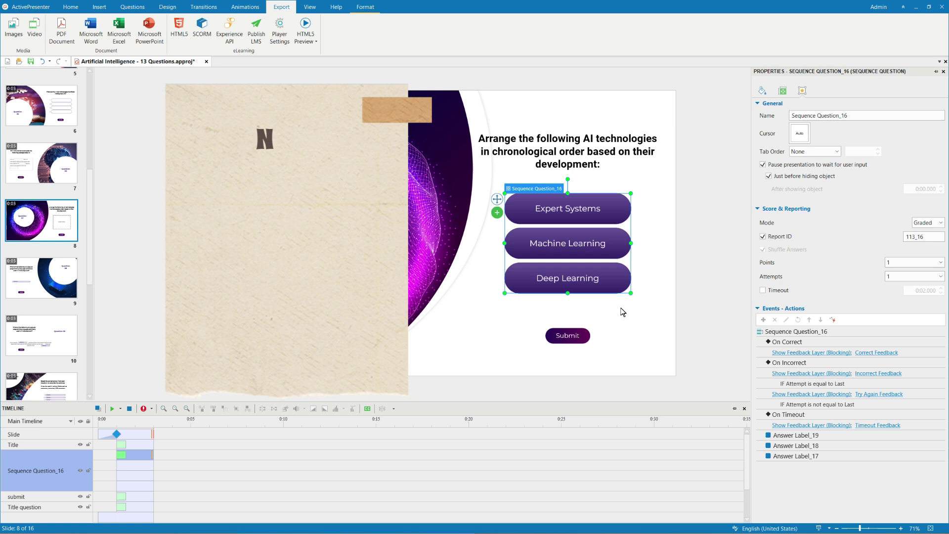
# Drag the Deep Learning answer above Machine Learning in the sequence list
pyautogui.click(591, 280)
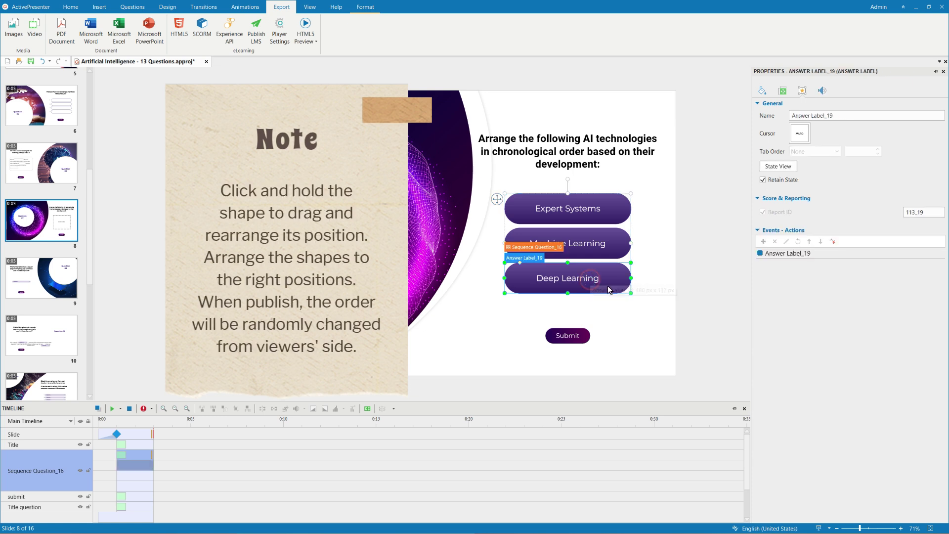
pyautogui.moveTo(618, 281); pyautogui.dragTo(617, 244)
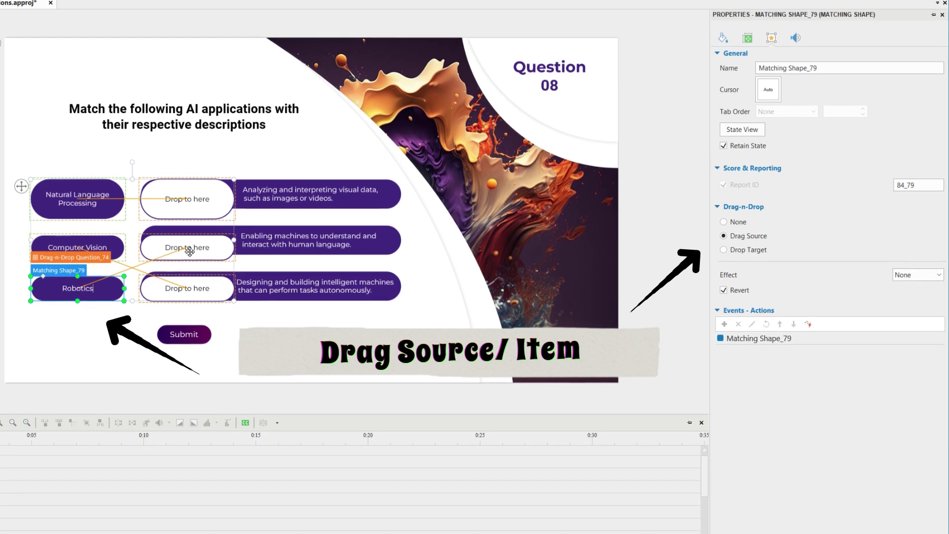
# Select the middle 'Drop to here' box to view its Drop Target settings accepting all items
pyautogui.click(218, 245)
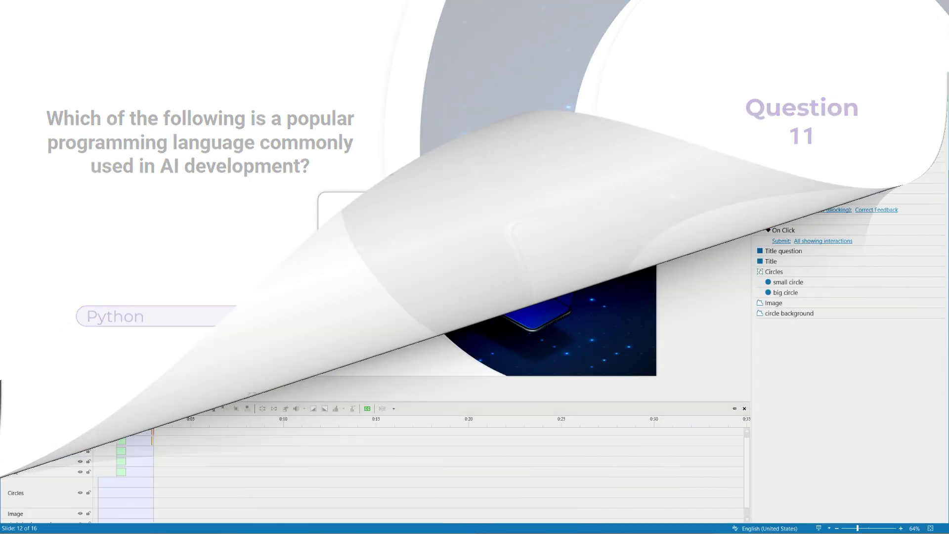
# Close the preview and inspect the dropdown's Item List: Java, Python, C++ and Ruby
pyautogui.click(381, 324)
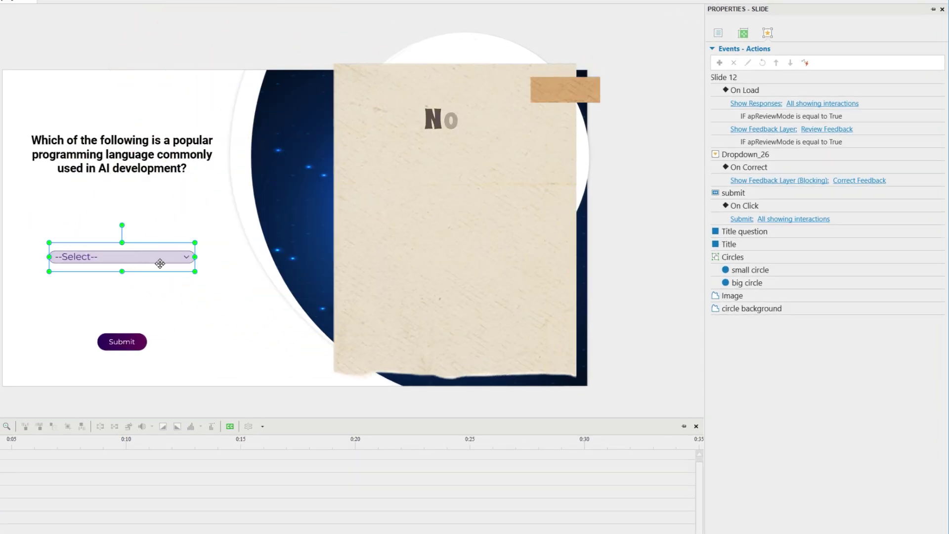
pyautogui.click(159, 263)
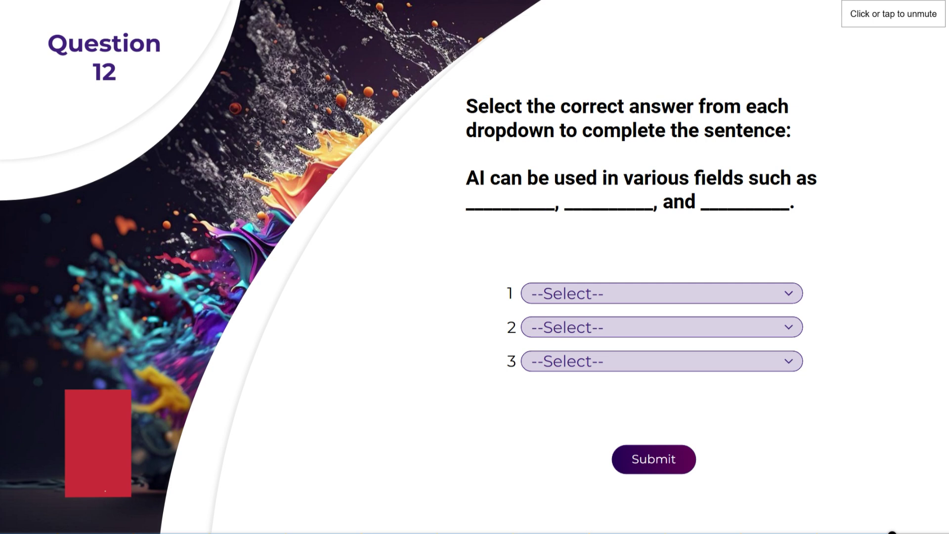
# Choose Medical Diagnosis, Robotics and Natural Language Processing in the three dropdowns and submit
pyautogui.click(613, 292)
pyautogui.click(622, 309)
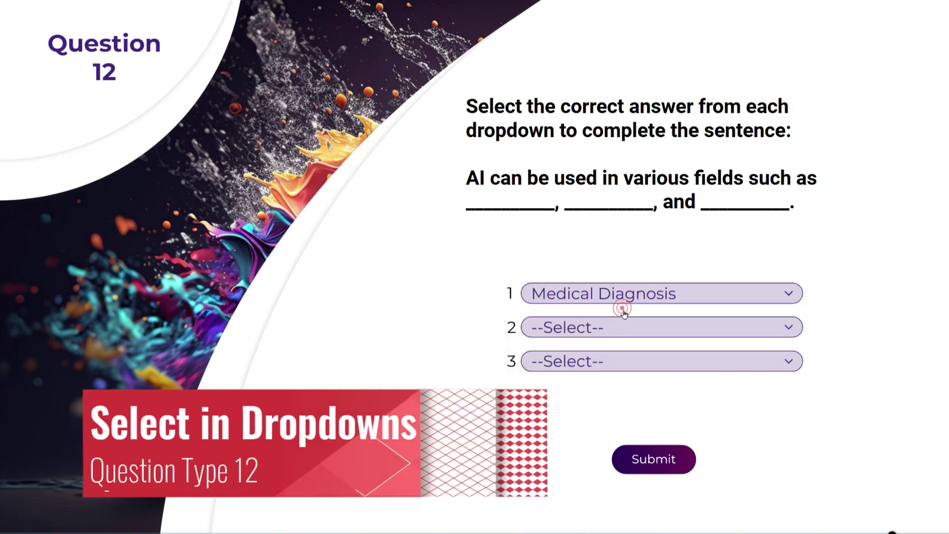
pyautogui.click(626, 327)
pyautogui.click(633, 349)
pyautogui.click(640, 363)
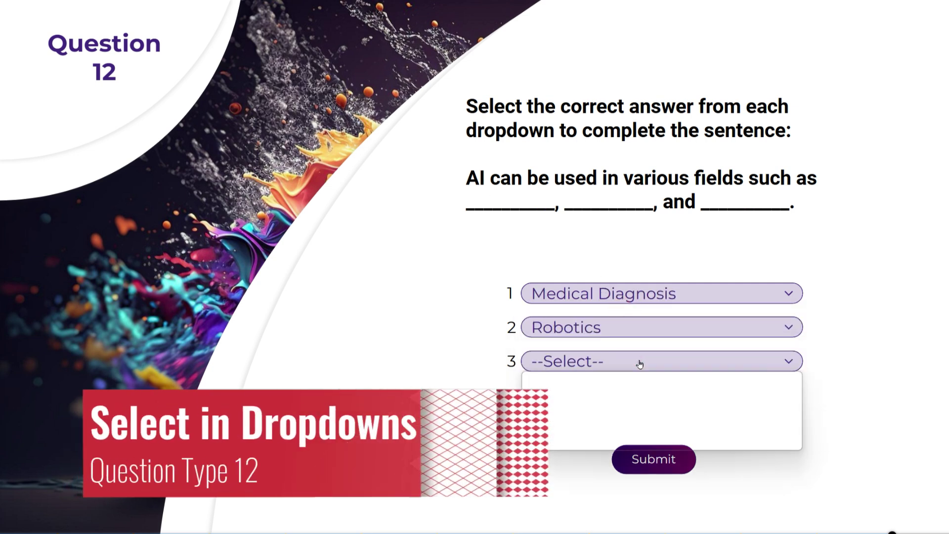
pyautogui.click(651, 412)
pyautogui.click(661, 460)
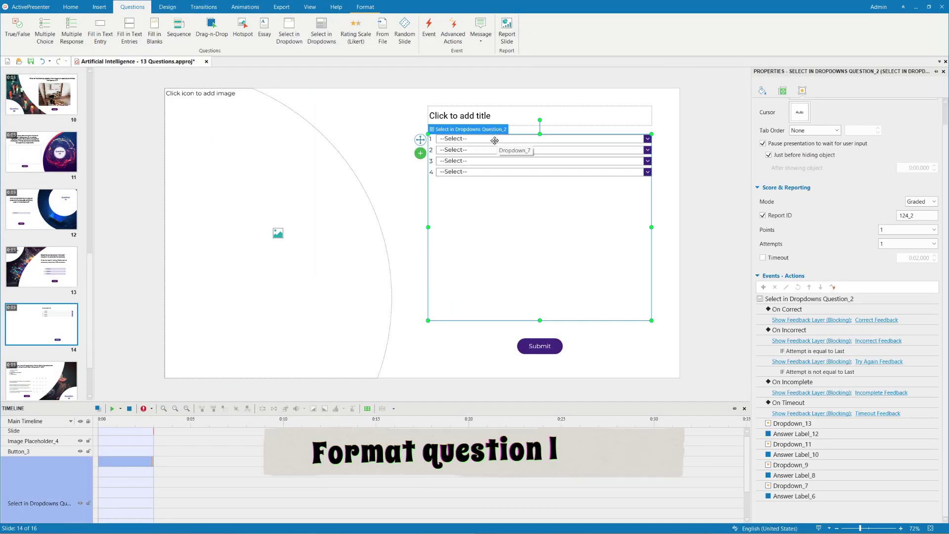
# Apply the purple dropdown style to all four dropdowns of the new question
pyautogui.click(494, 140)
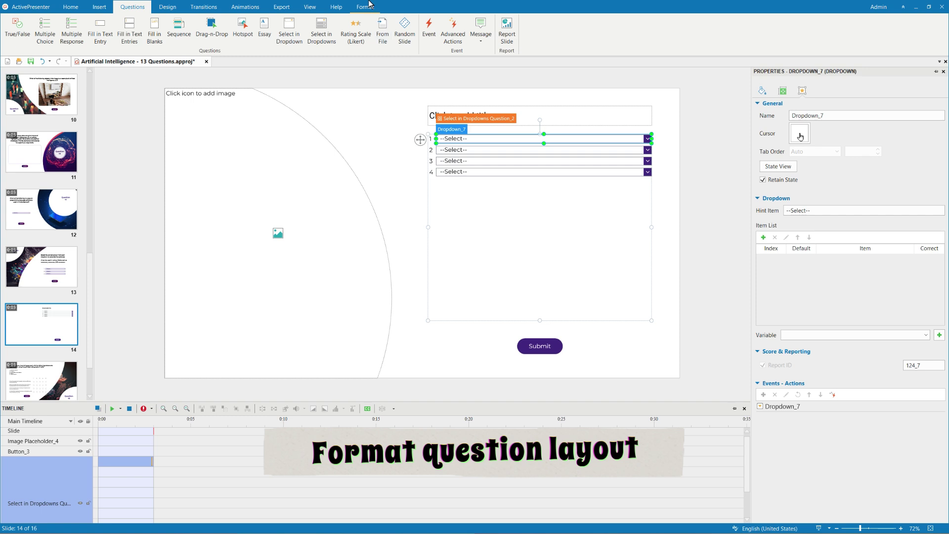
pyautogui.click(365, 7)
pyautogui.click(496, 41)
pyautogui.click(173, 216)
pyautogui.click(494, 150)
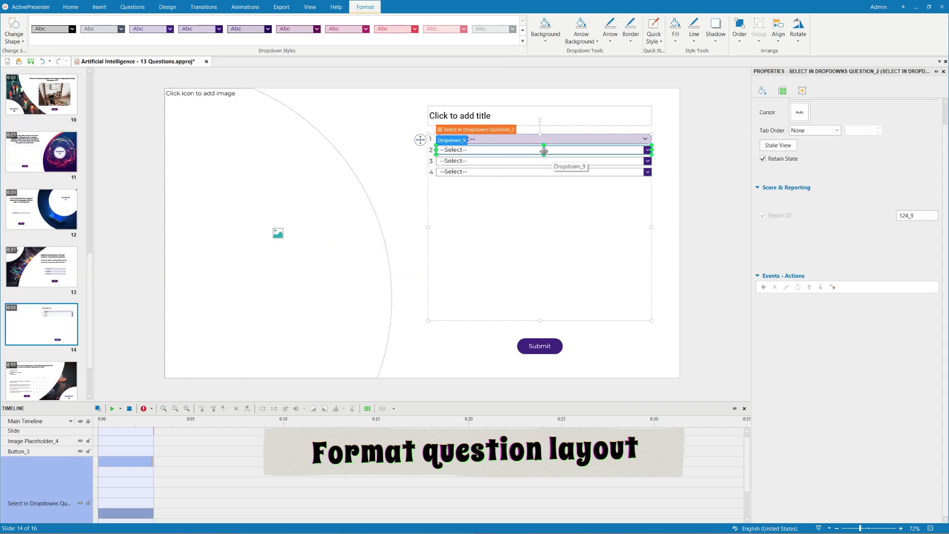
pyautogui.click(496, 41)
pyautogui.click(182, 218)
pyautogui.click(489, 159)
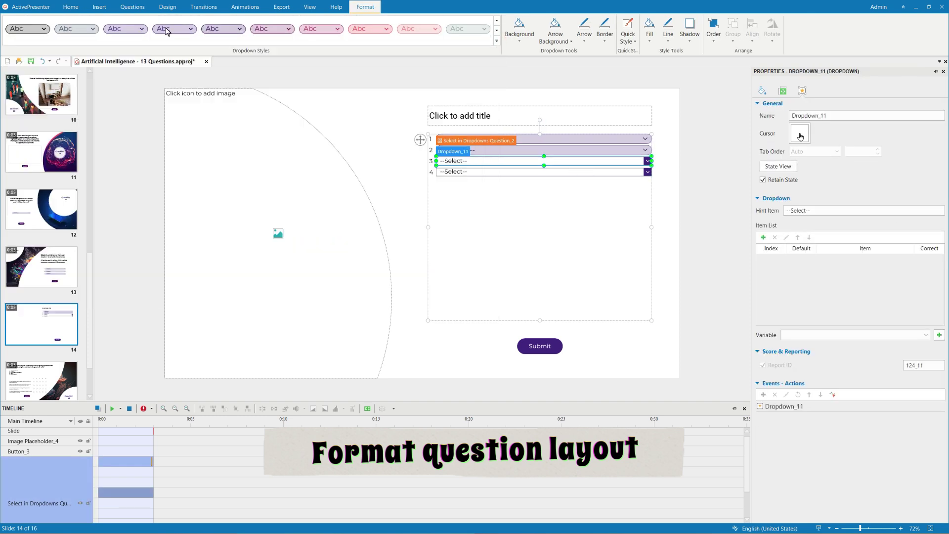
pyautogui.click(494, 171)
pyautogui.click(173, 28)
# Move the dropdown question lower, then check each blank's correct answer in its Item List
pyautogui.click(420, 139)
pyautogui.moveTo(420, 140); pyautogui.dragTo(420, 248)
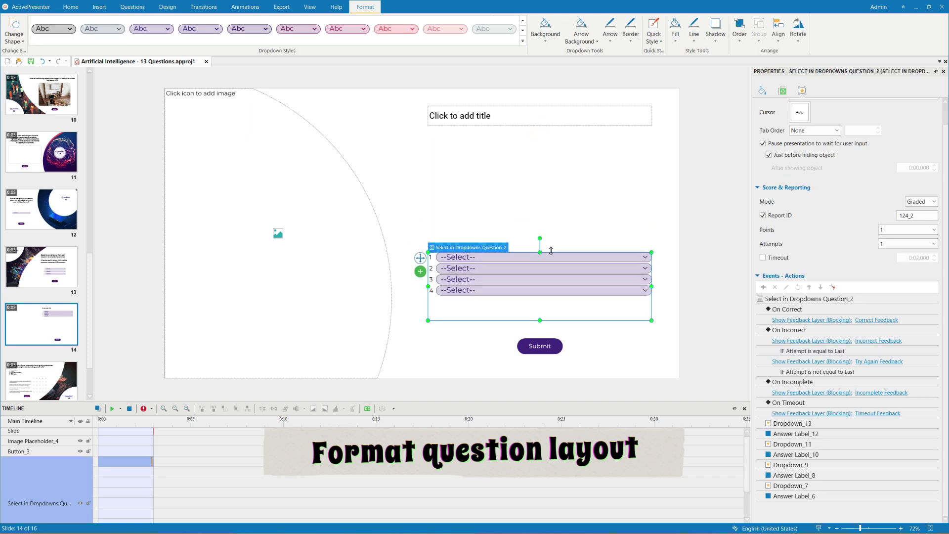
pyautogui.click(541, 123)
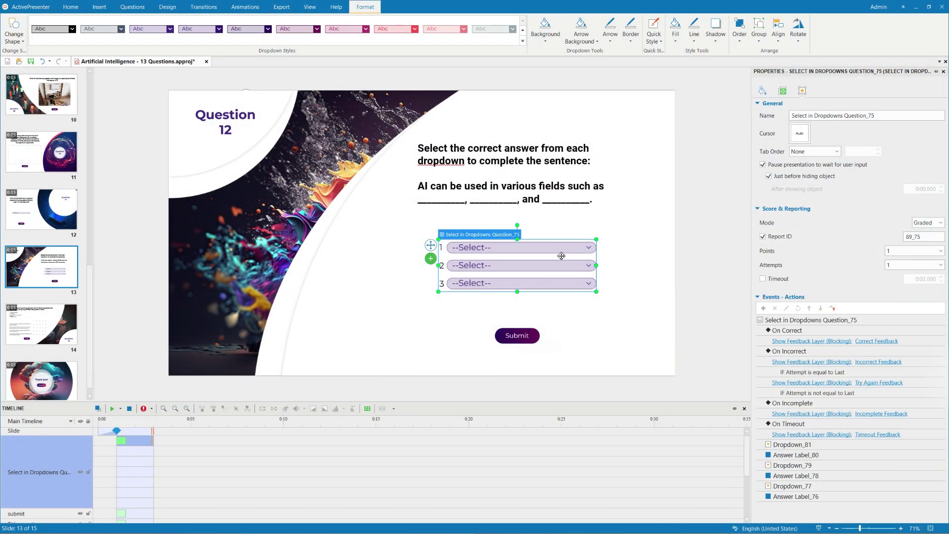
pyautogui.click(555, 252)
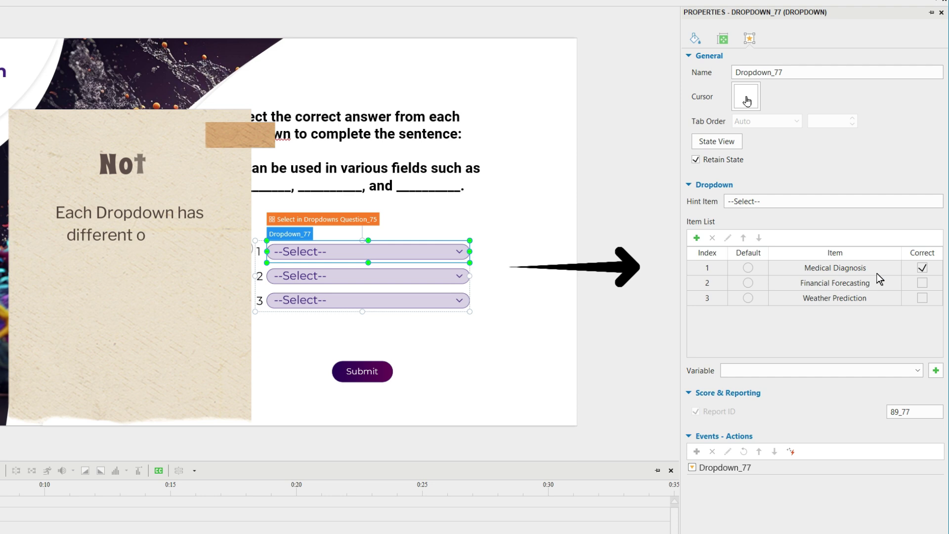
pyautogui.click(425, 276)
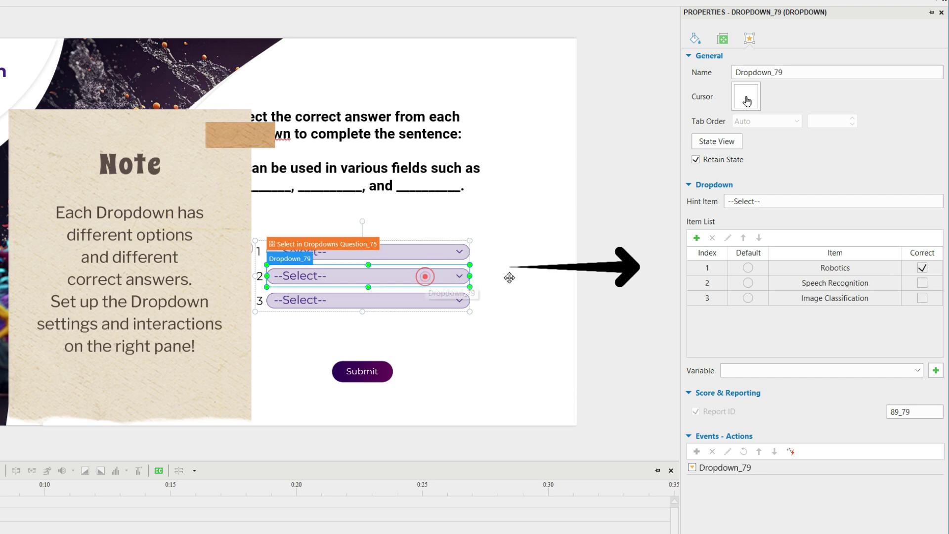
pyautogui.click(418, 302)
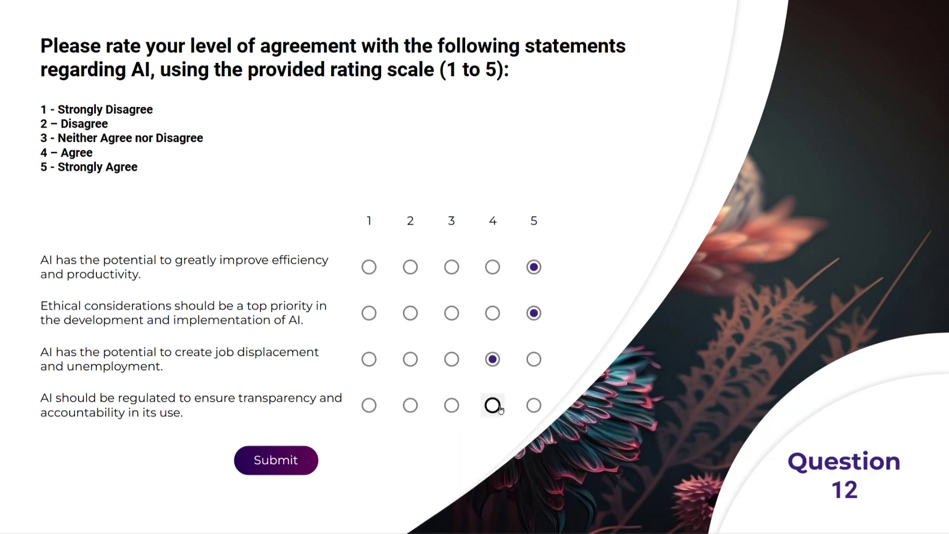
# Submit the survey ratings and change the Rating Scale from 5 to 6 columns
pyautogui.click(273, 465)
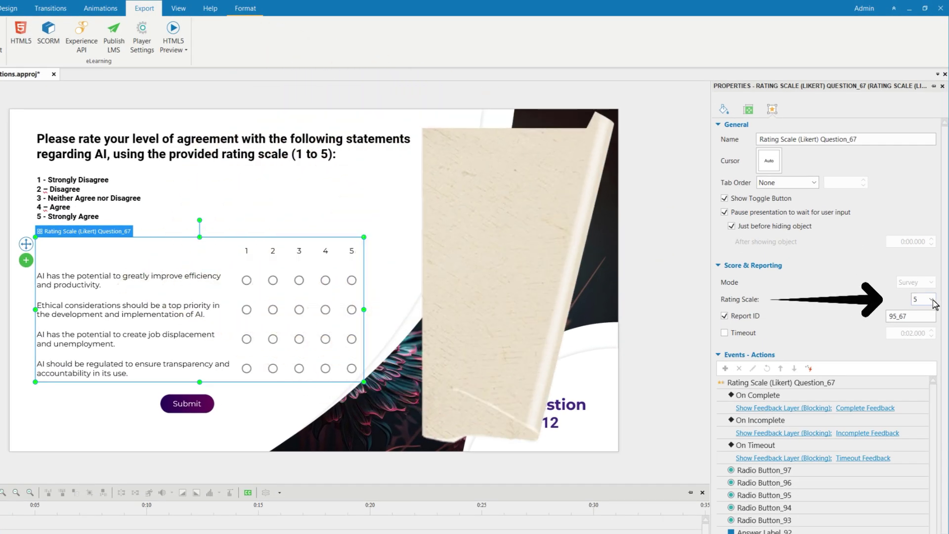
pyautogui.click(931, 299)
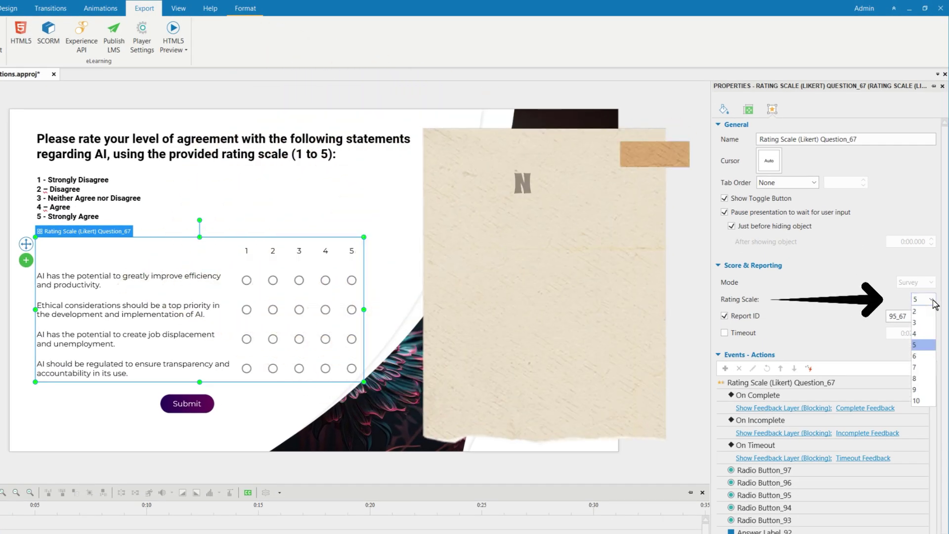
pyautogui.click(928, 357)
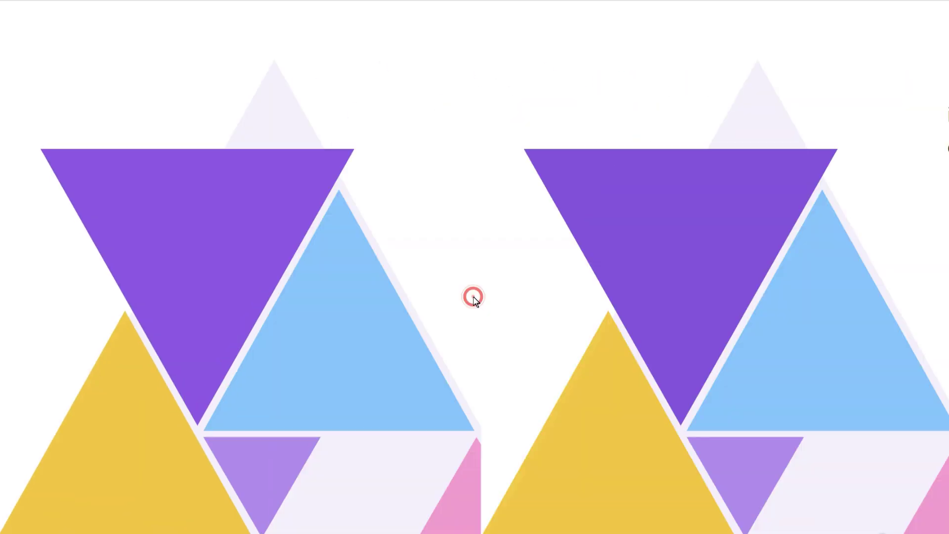
# Submit Google, then match Chestnut–Squirrel, Carrot–Rabbit, Banana–Monkey, Fish–Cat and submit
pyautogui.click(516, 326)
pyautogui.click(699, 458)
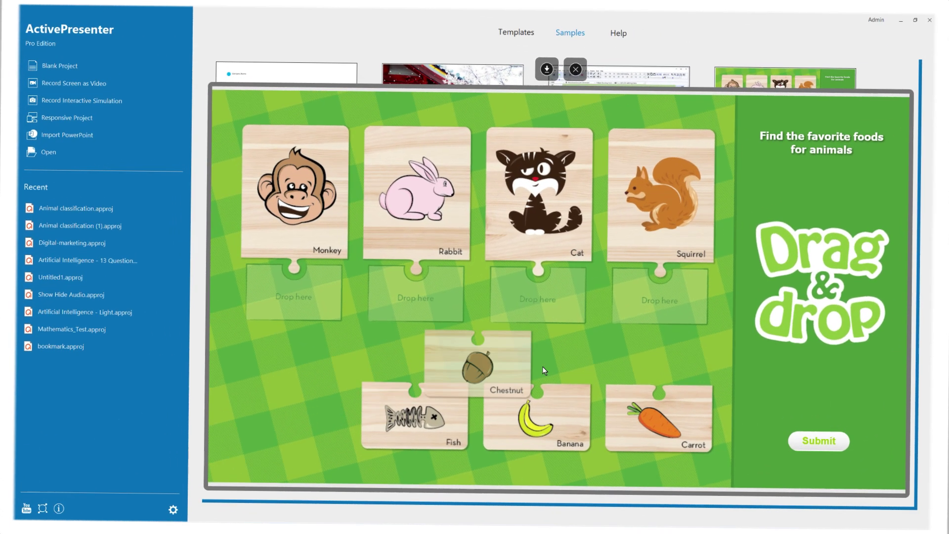
pyautogui.moveTo(544, 370); pyautogui.dragTo(689, 316)
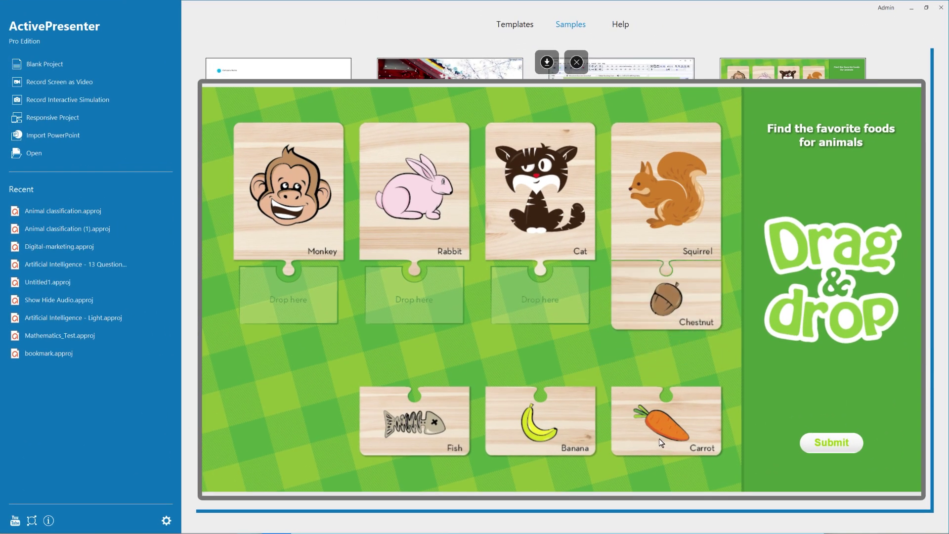
pyautogui.moveTo(660, 442); pyautogui.dragTo(418, 321)
pyautogui.moveTo(544, 422); pyautogui.dragTo(292, 296)
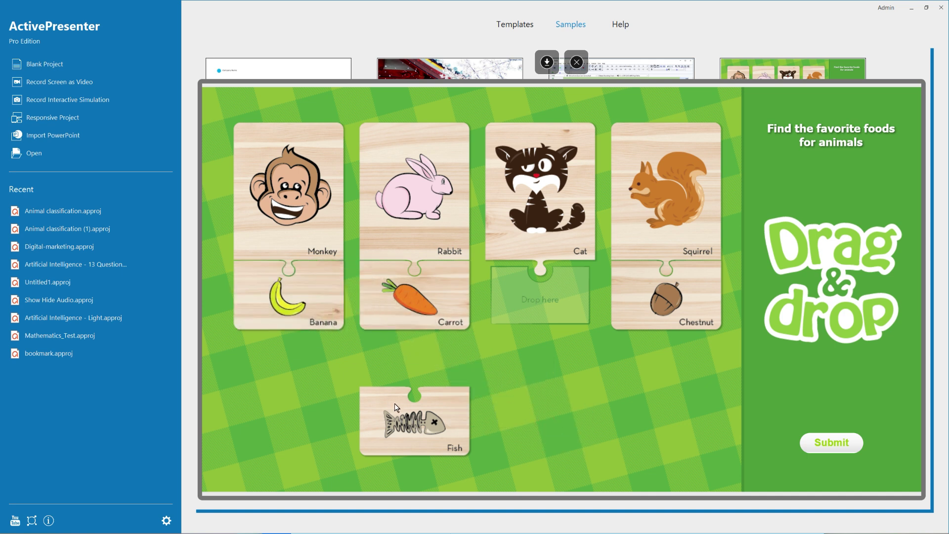
pyautogui.moveTo(395, 407); pyautogui.dragTo(543, 314)
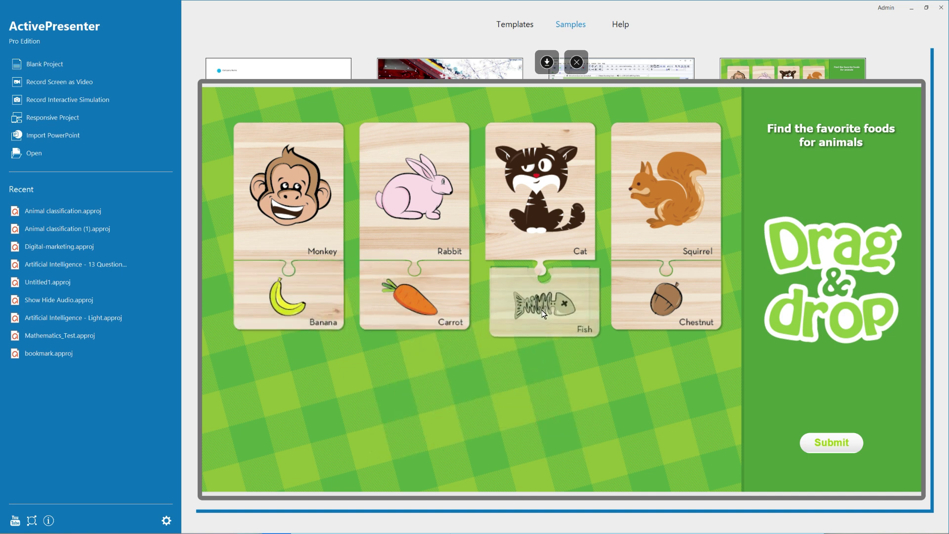
pyautogui.click(835, 443)
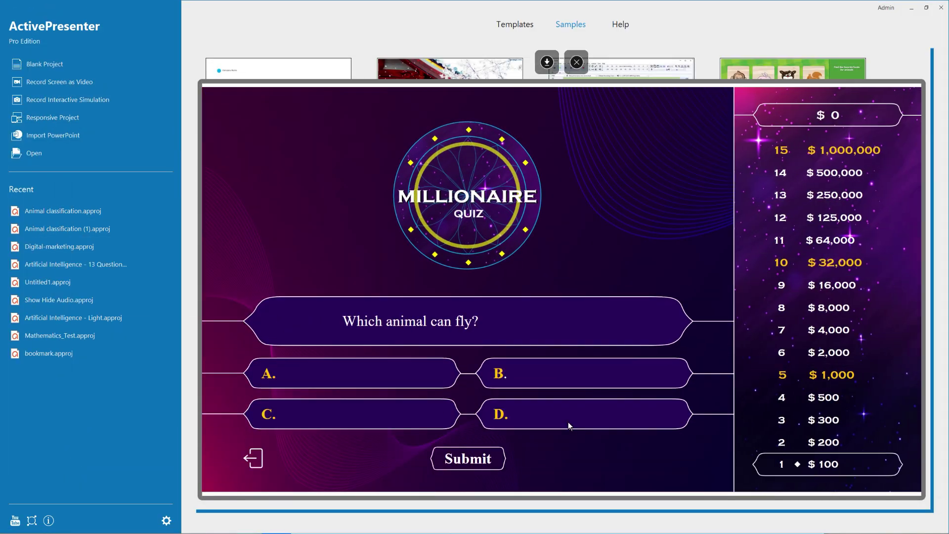
# Submit Eagle as the flying animal, then pick answer B for the minutes question
pyautogui.click(389, 420)
pyautogui.click(462, 456)
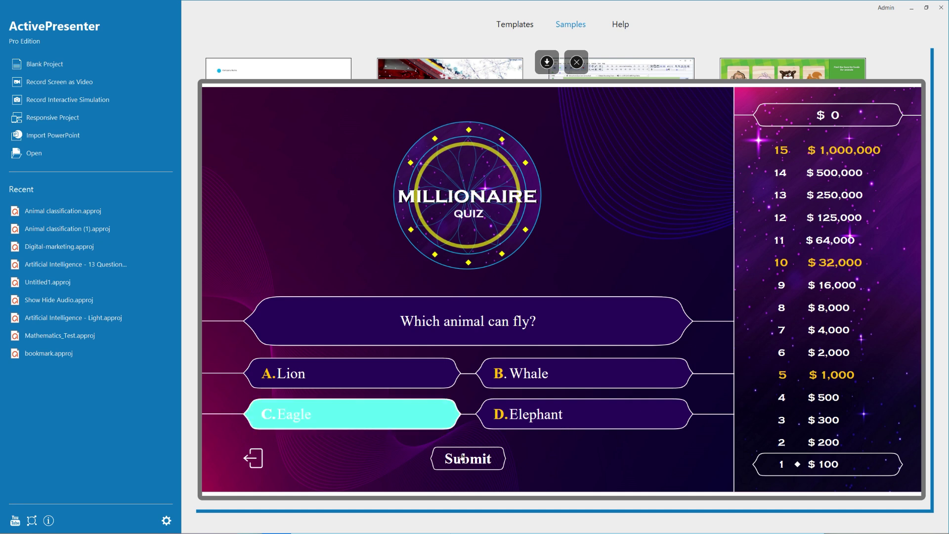
pyautogui.click(414, 414)
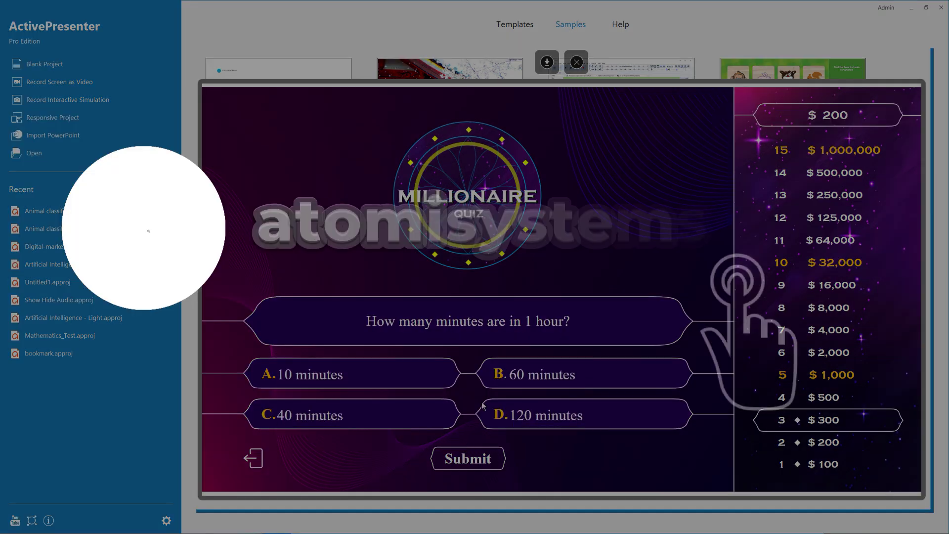
pyautogui.click(499, 380)
# Submit answer B, then choose D: 8 bits in a byte
pyautogui.click(482, 457)
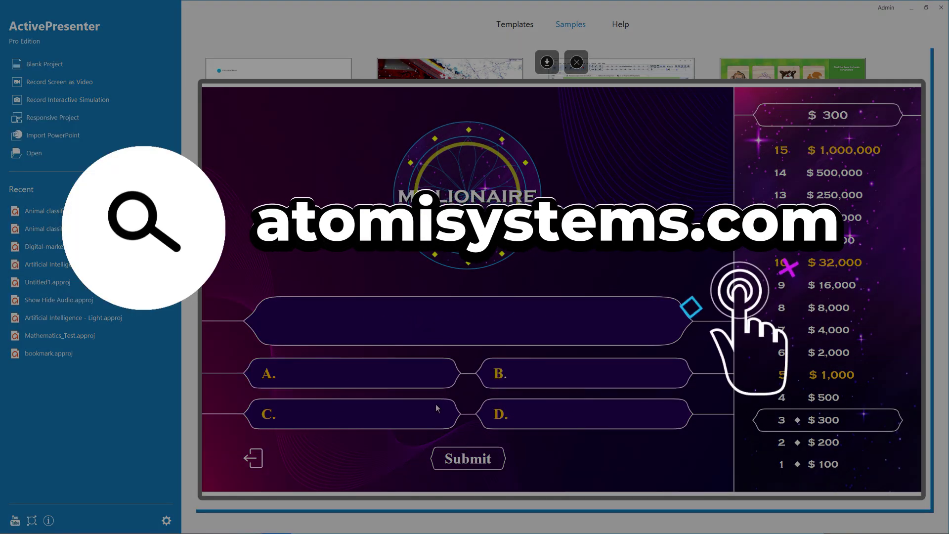
pyautogui.click(513, 414)
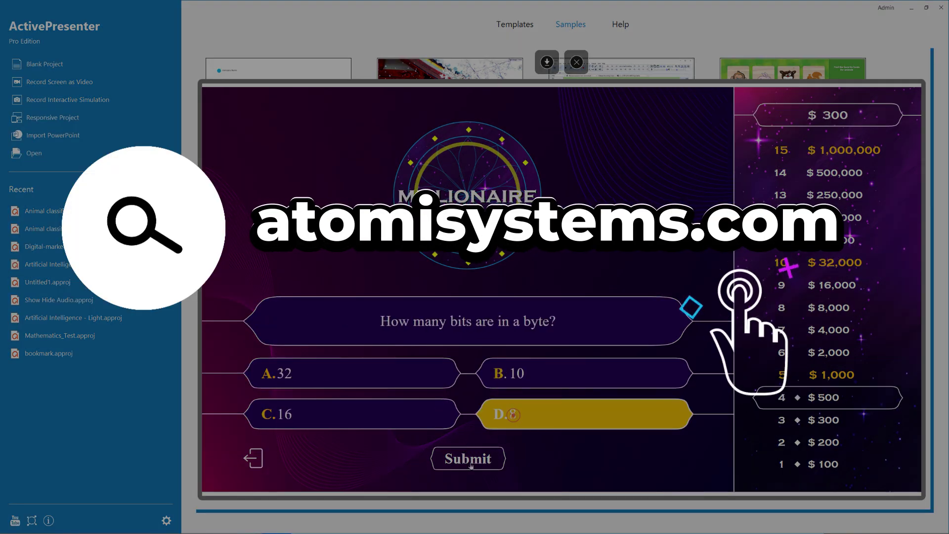